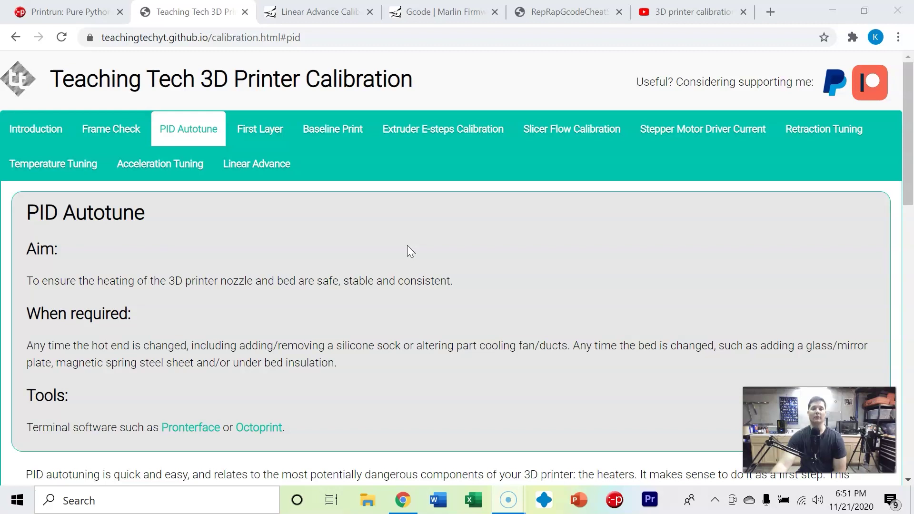
# Scroll the Teaching Tech PID Autotune section down past the video to the M303 and M500 commands.
pyautogui.scroll(-3, 407, 246)
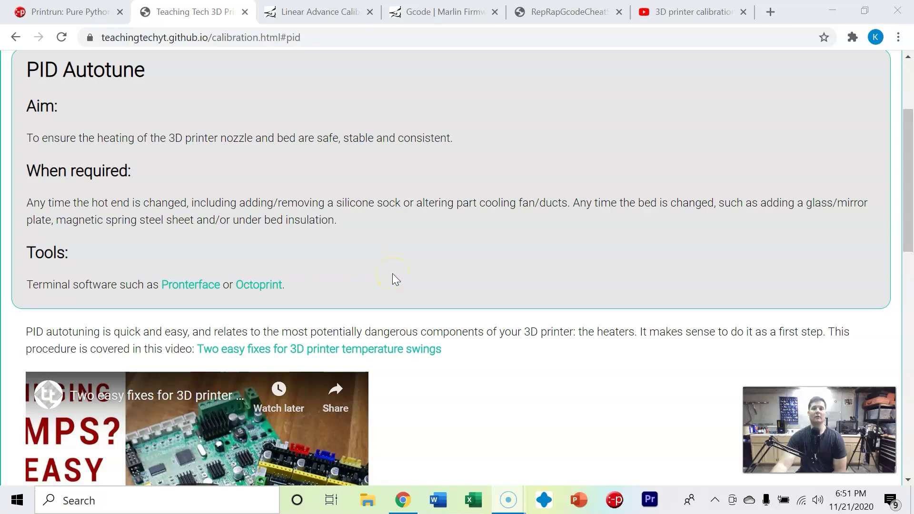
pyautogui.scroll(-3, 392, 273)
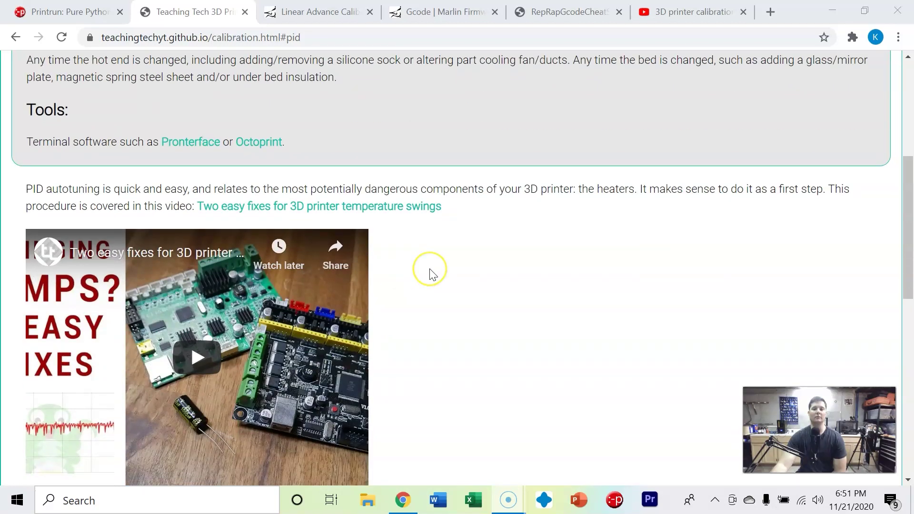
pyautogui.scroll(-5, 429, 273)
pyautogui.scroll(-2, 430, 272)
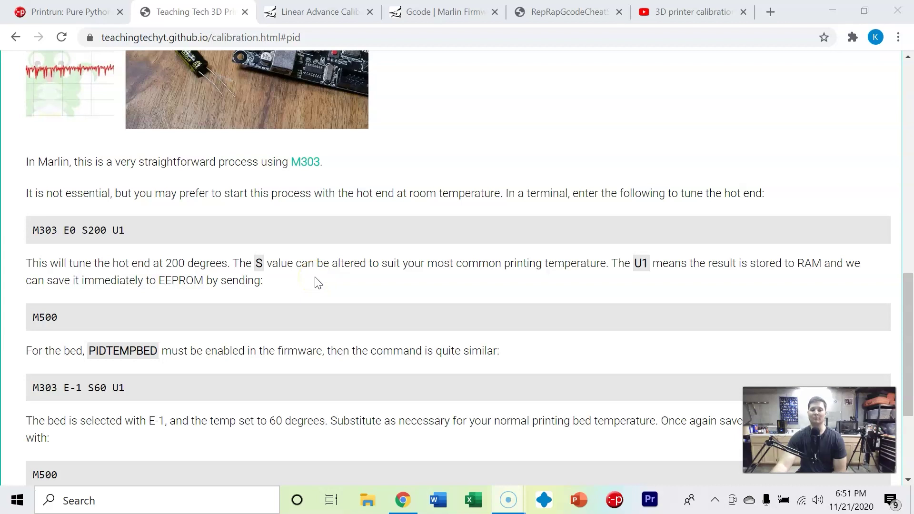
pyautogui.scroll(-3, 318, 283)
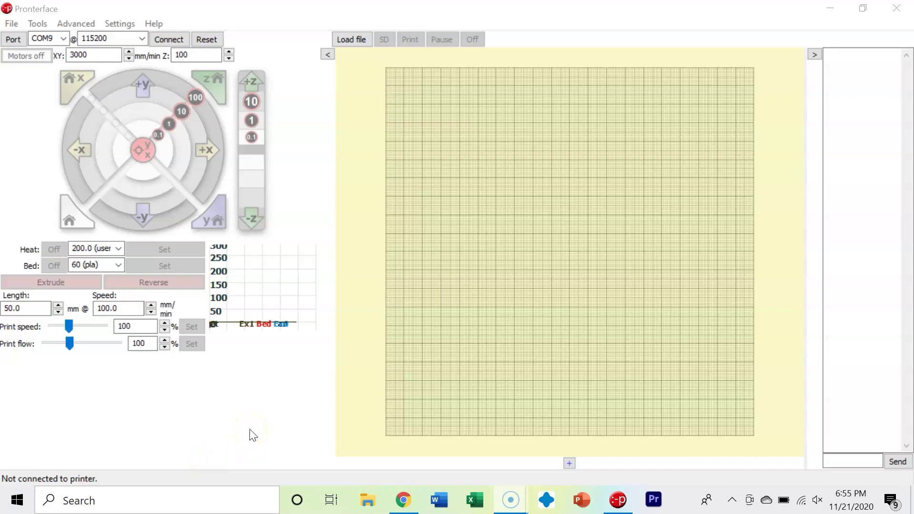
pyautogui.click(62, 38)
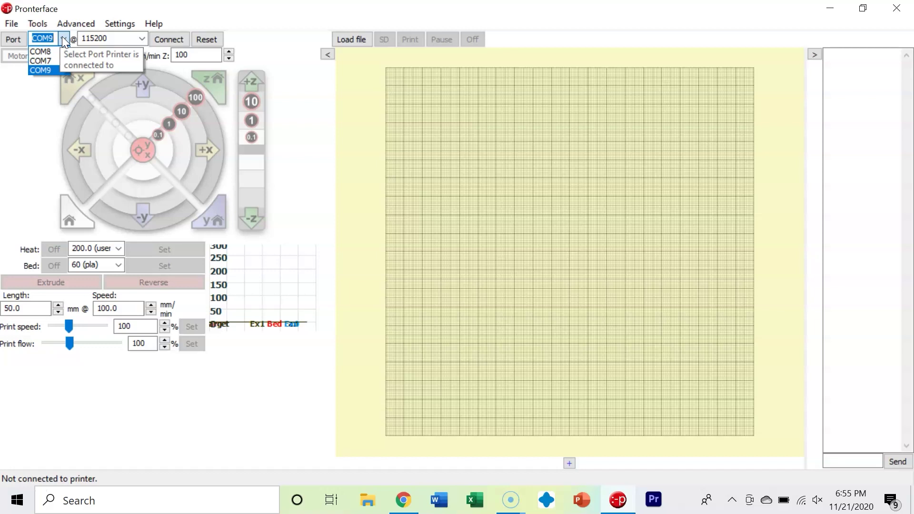
pyautogui.click(62, 38)
pyautogui.click(123, 386)
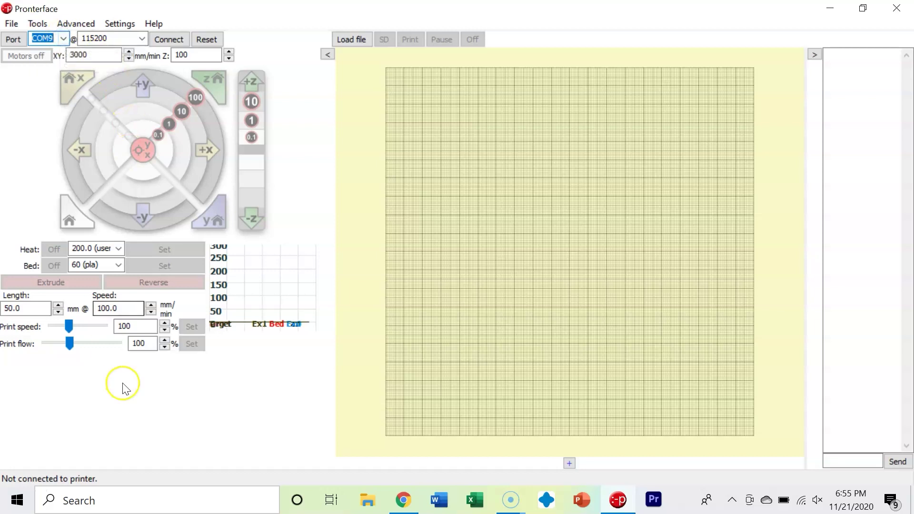
pyautogui.click(135, 500)
pyautogui.write('device')
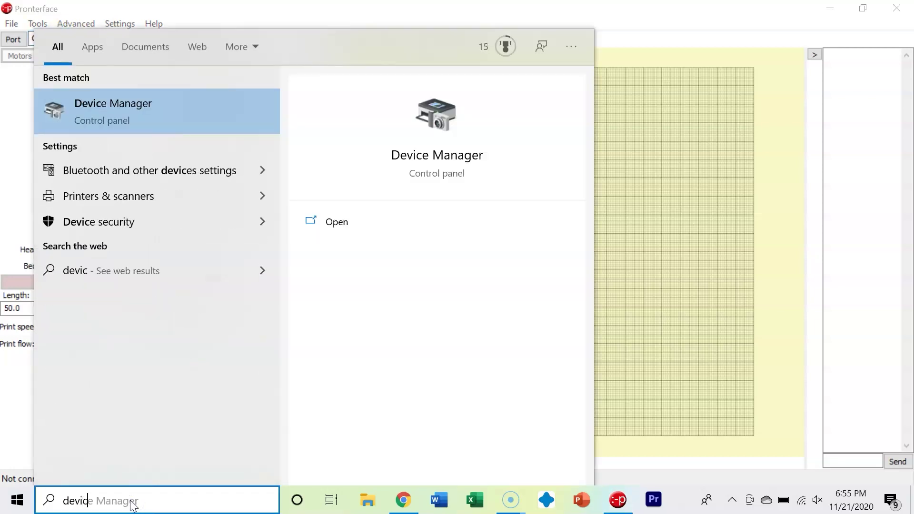
pyautogui.click(129, 122)
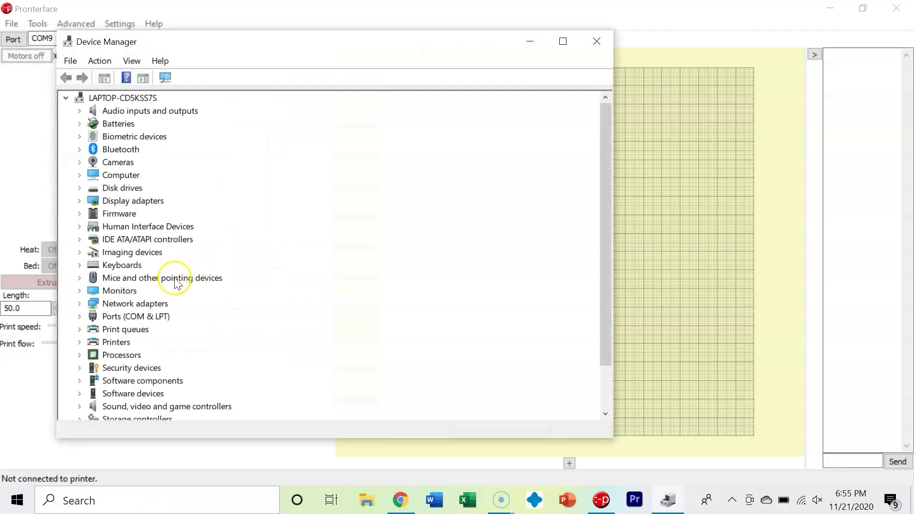
pyautogui.click(79, 317)
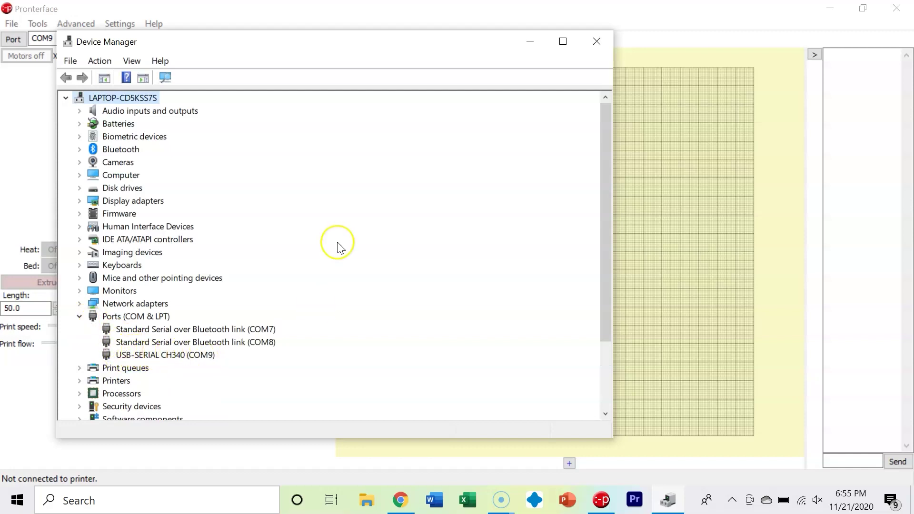
pyautogui.click(595, 42)
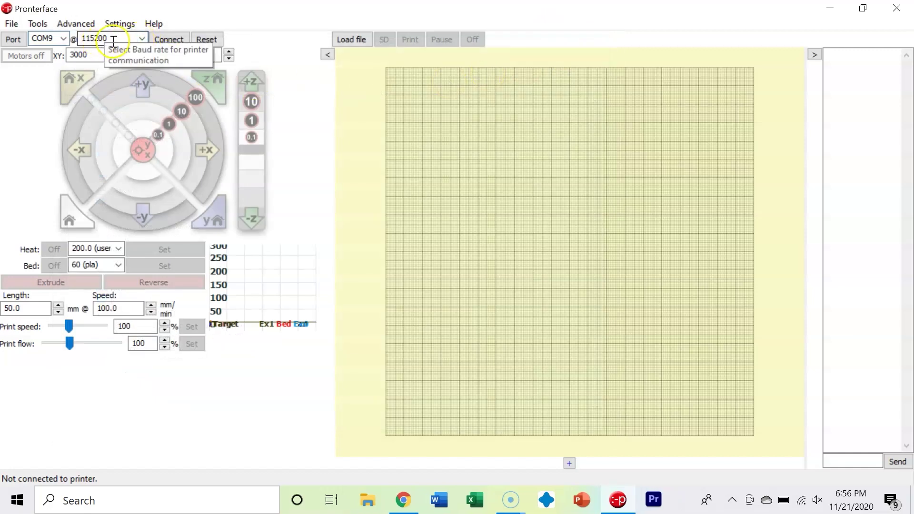
# Connect Pronterface to the printer on COM9 at 115200 baud.
pyautogui.click(170, 40)
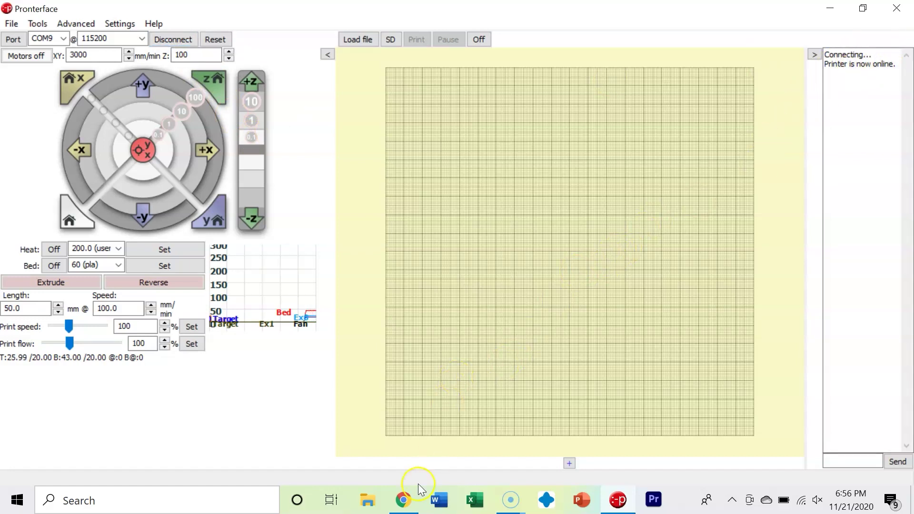
# Copy the hot-end tuning command M303 E0 S200 U1 from the guide and return to Pronterface's command box.
pyautogui.moveTo(408, 498)
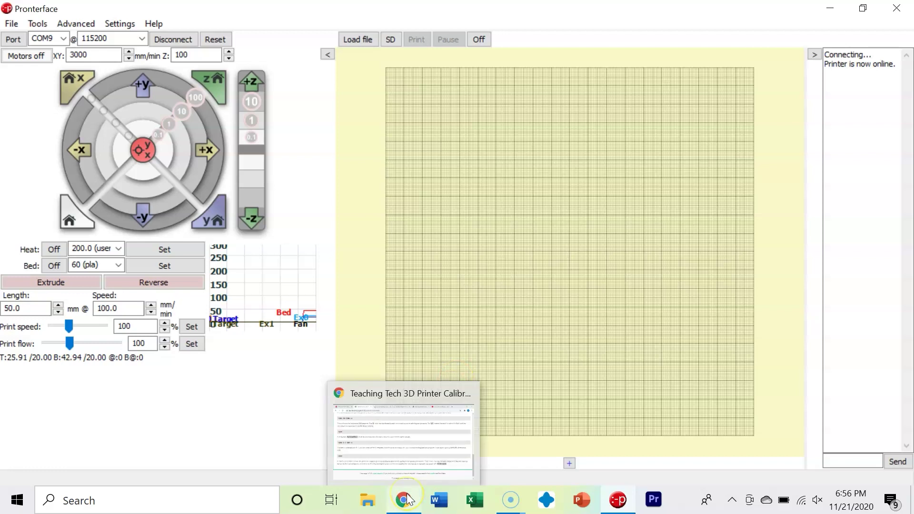
pyautogui.click(405, 469)
pyautogui.scroll(1, 372, 355)
pyautogui.scroll(4, 372, 355)
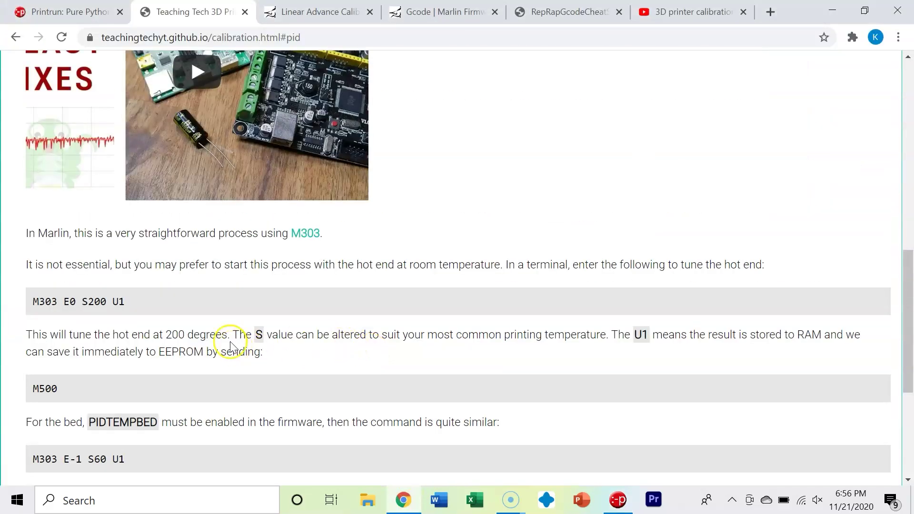
pyautogui.moveTo(126, 302); pyautogui.dragTo(31, 304)
pyautogui.hotkey('ctrl', 'c')
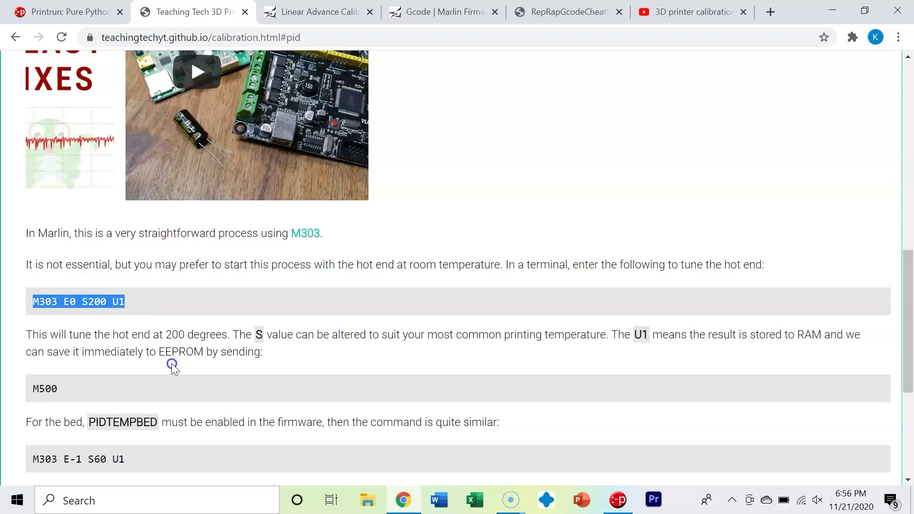
pyautogui.click(618, 500)
pyautogui.click(855, 459)
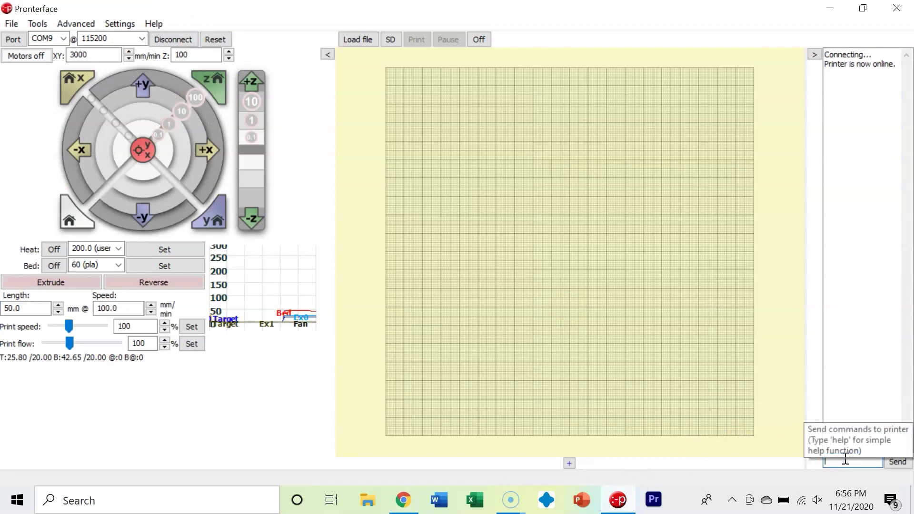
# Paste and send M303 E0 S200 U1 to start the hot-end autotune at 200°.
pyautogui.hotkey('ctrl', 'v')
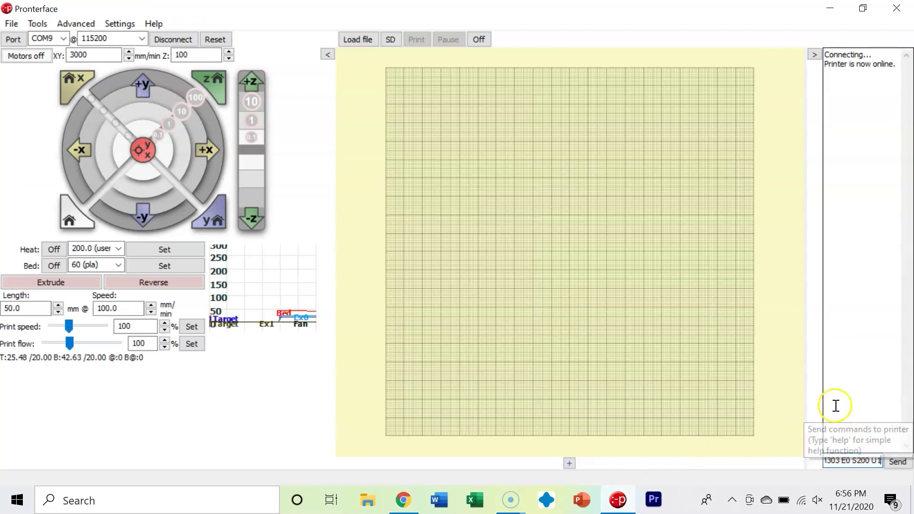
pyautogui.click(898, 464)
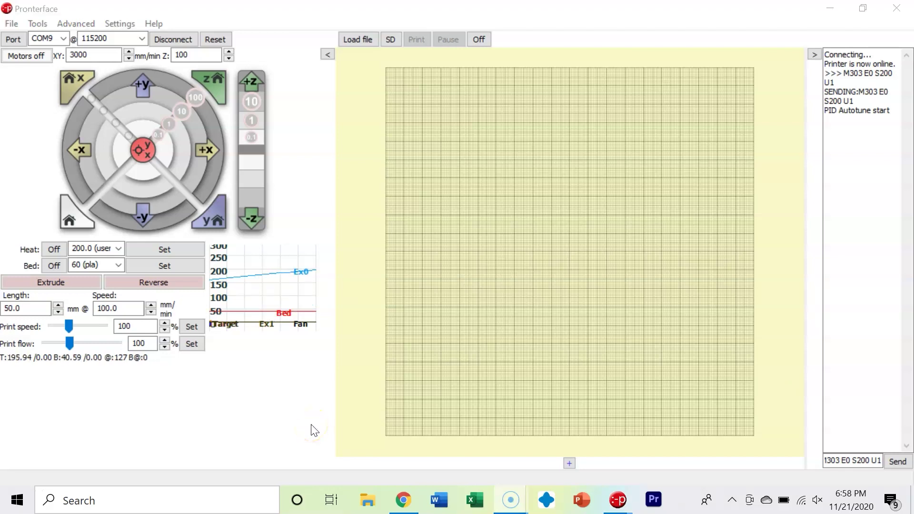
pyautogui.click(283, 303)
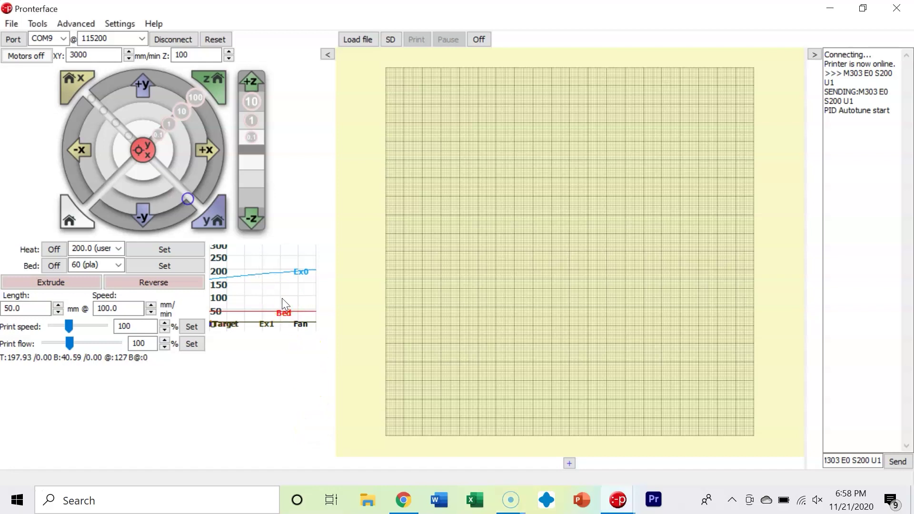
# Close the leftover temperature graph window from the Pronterface taskbar preview.
pyautogui.click(615, 500)
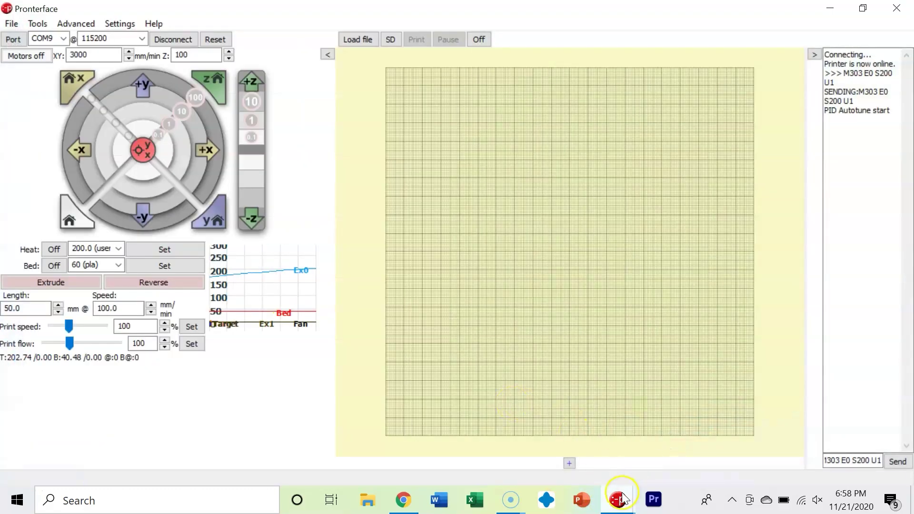
pyautogui.click(618, 500)
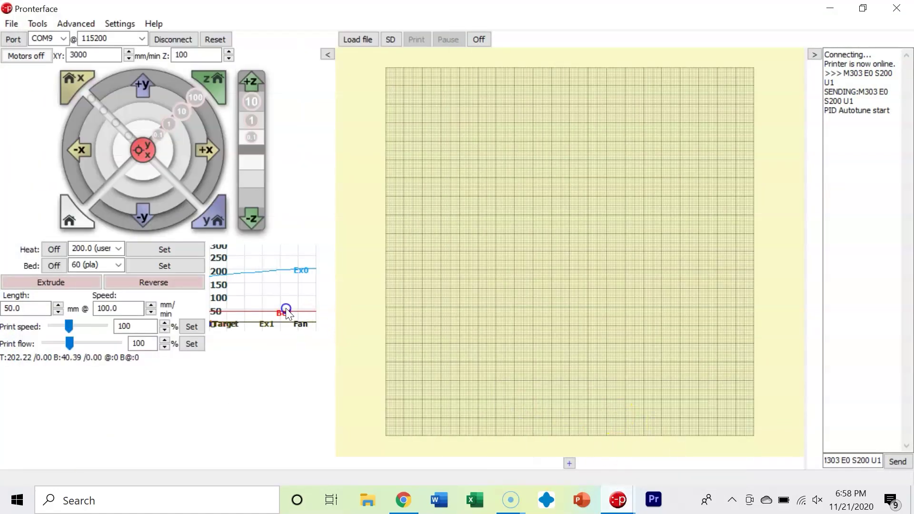
pyautogui.moveTo(626, 509)
pyautogui.click(730, 392)
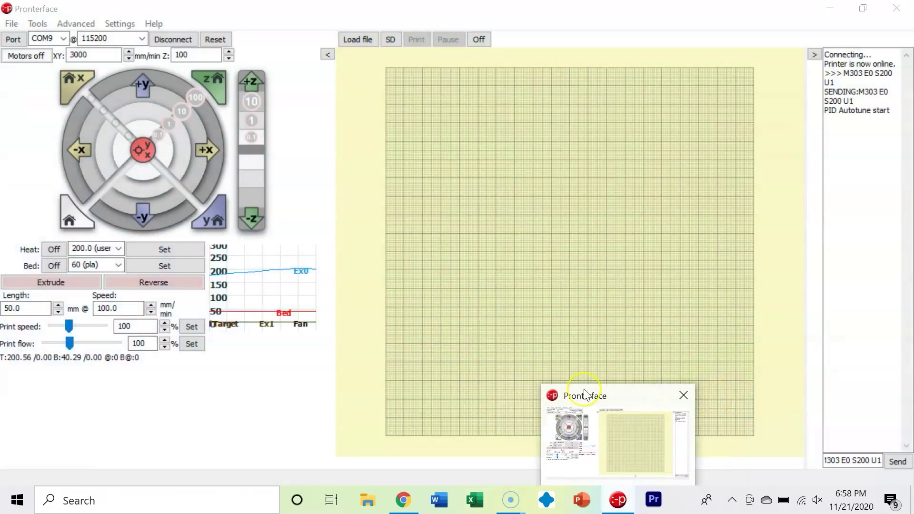
# Watch the hot-end temperature cycle around 200° on a maximized graph, then minimize it.
pyautogui.click(289, 297)
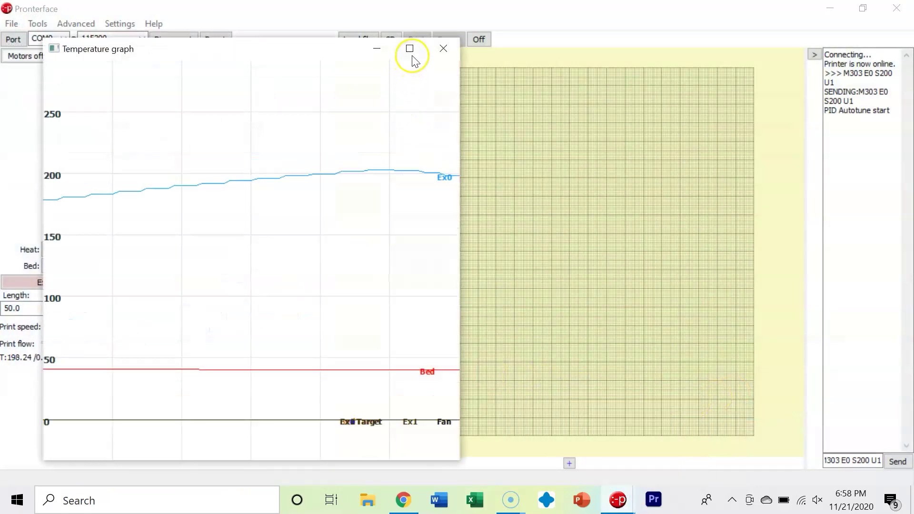
pyautogui.click(412, 56)
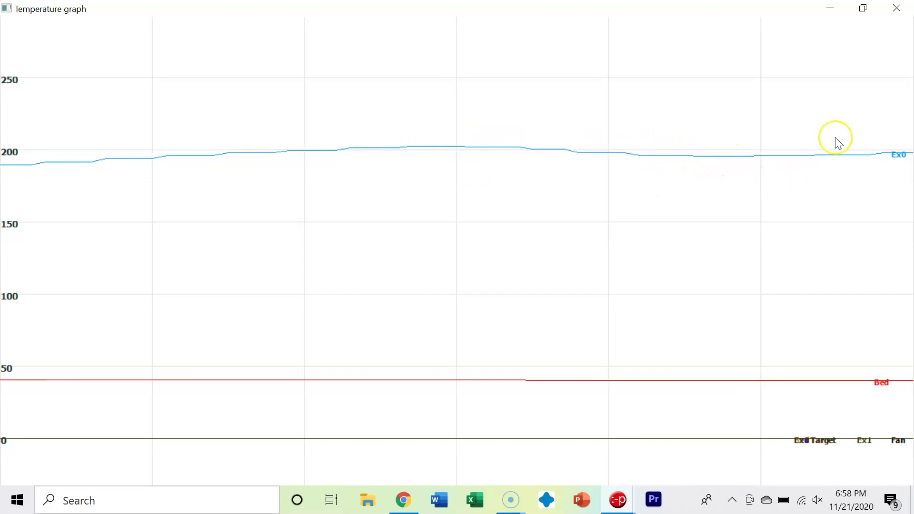
pyautogui.click(828, 11)
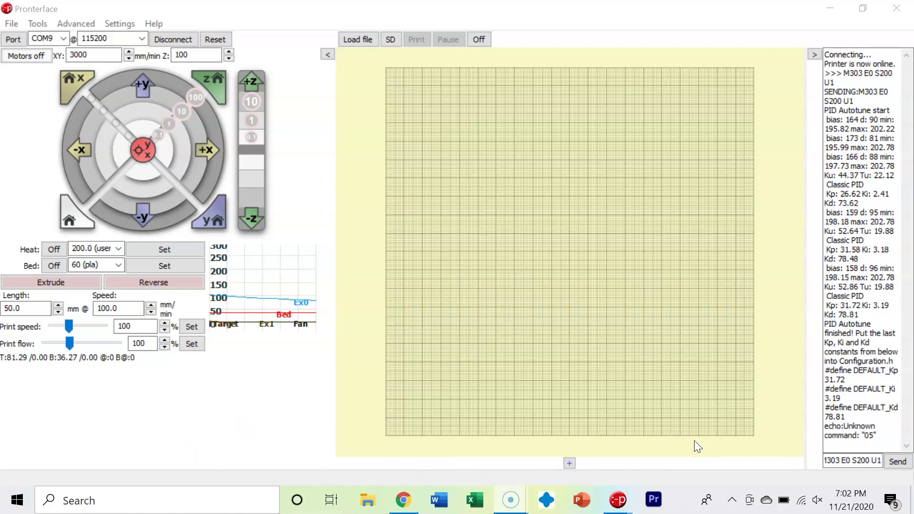
# Review the hot-end PID results in the log and delete the old M303 command text.
pyautogui.moveTo(825, 324); pyautogui.dragTo(855, 333)
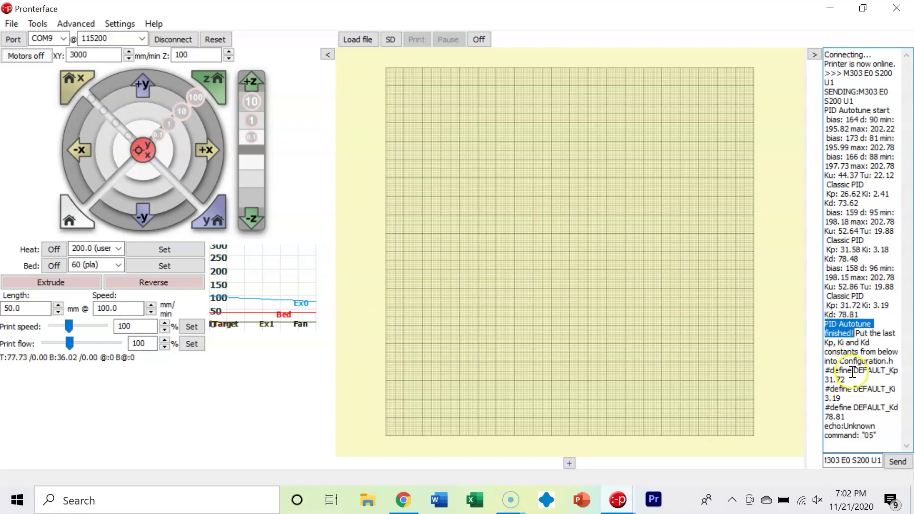
pyautogui.click(853, 370)
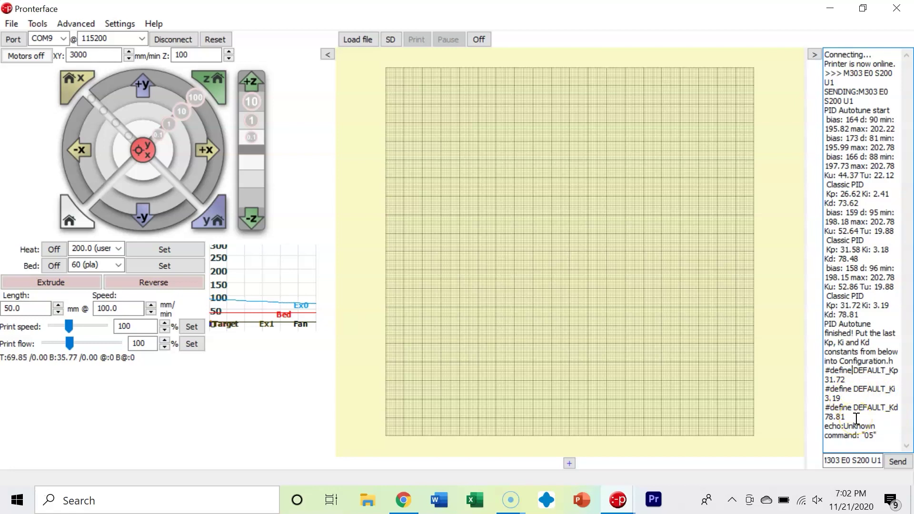
pyautogui.click(857, 461)
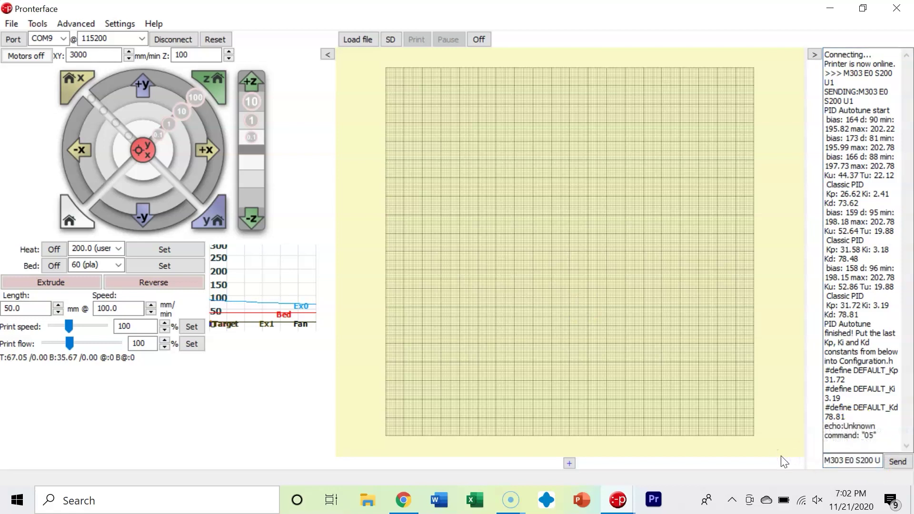
pyautogui.moveTo(826, 461); pyautogui.dragTo(884, 458)
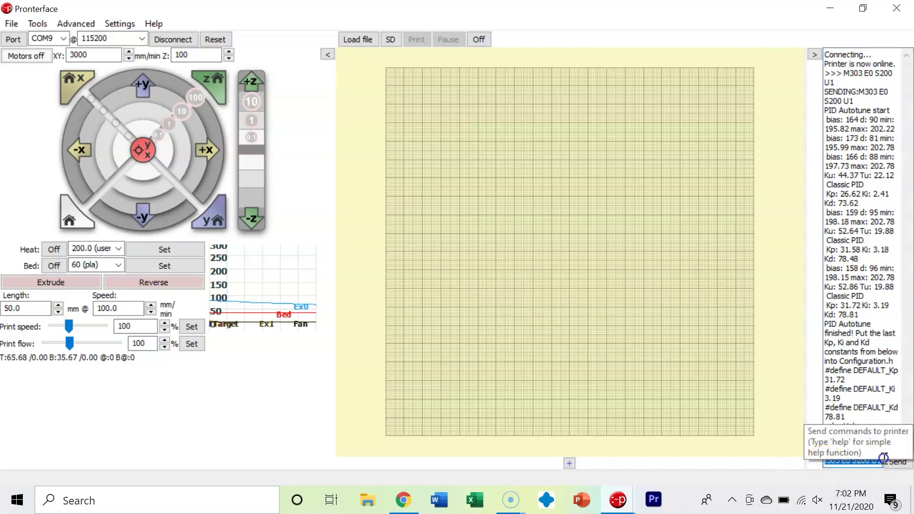
pyautogui.press('BackSpace')
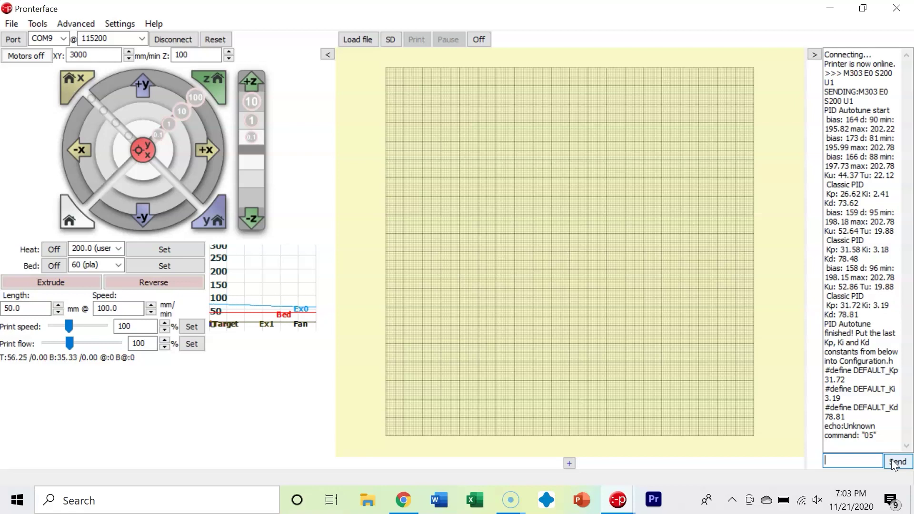
# Send M500 to store the tuned hot-end PID values in EEPROM.
pyautogui.write('M500')
pyautogui.click(896, 463)
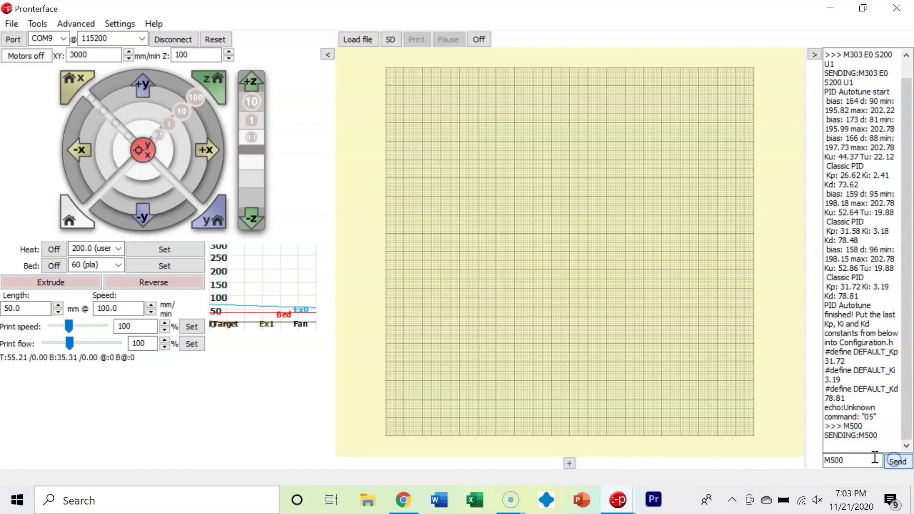
pyautogui.click(404, 501)
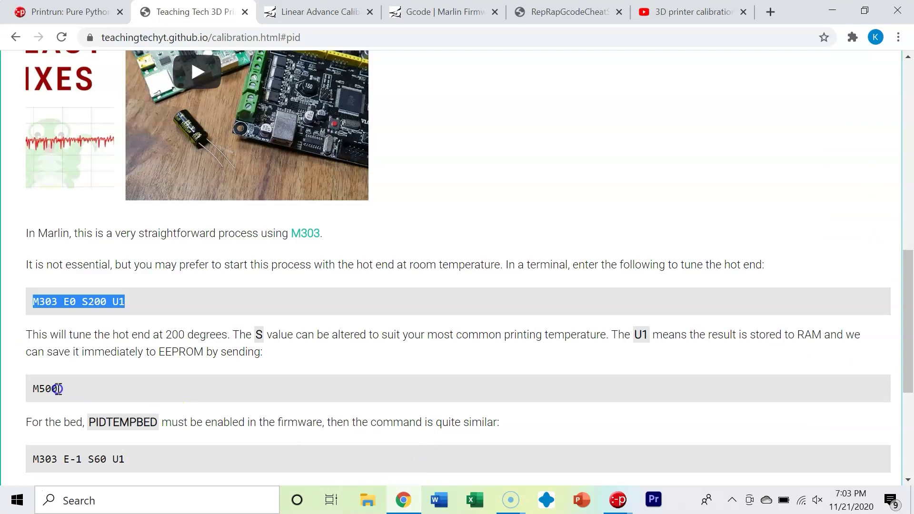
# Scroll the guide to the bed section and select the M303 E-1 S60 U1 command.
pyautogui.click(829, 12)
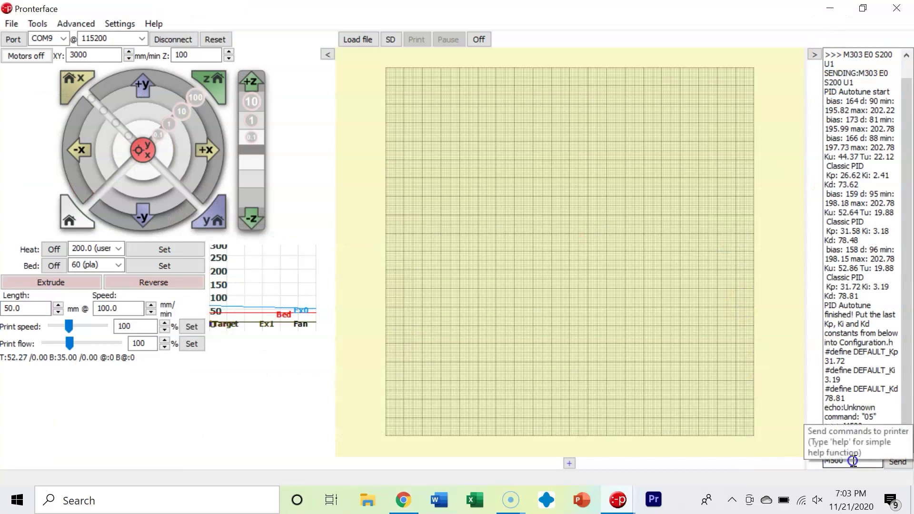
pyautogui.click(403, 500)
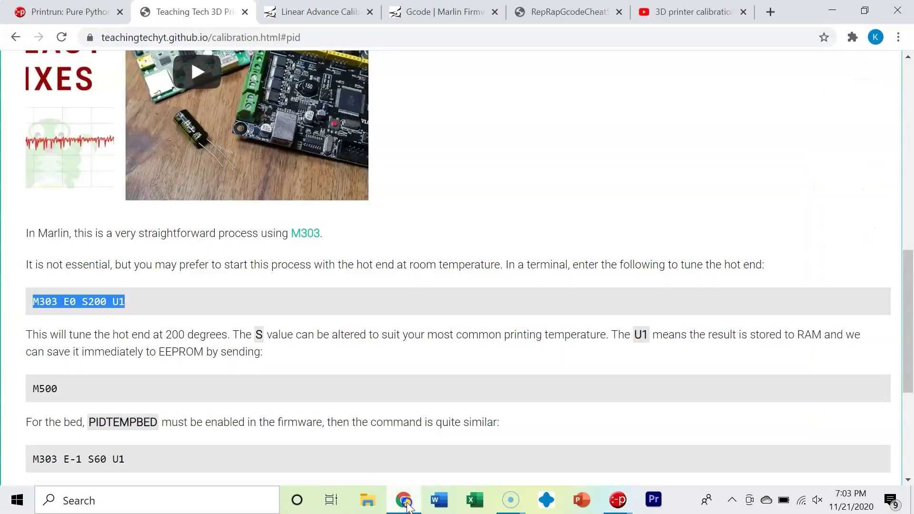
pyautogui.scroll(-3, 445, 384)
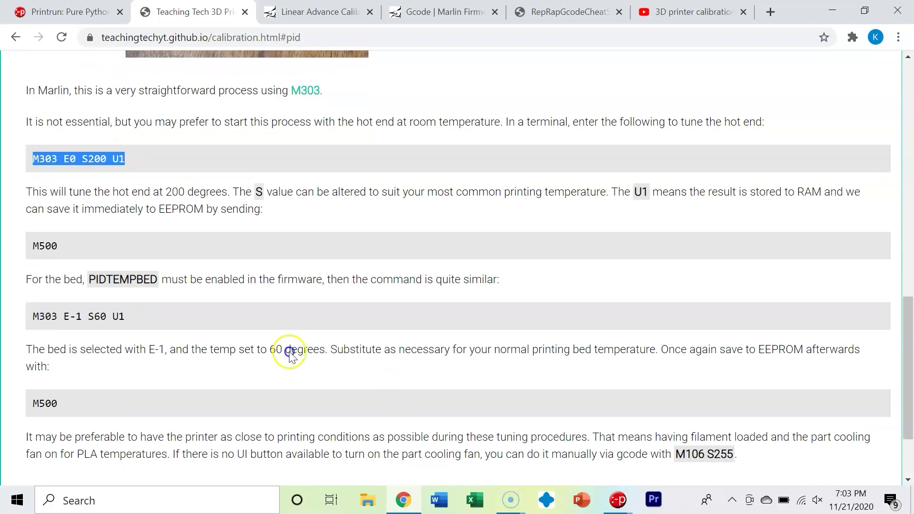
pyautogui.moveTo(158, 320); pyautogui.dragTo(29, 317)
pyautogui.hotkey('ctrl', 'c')
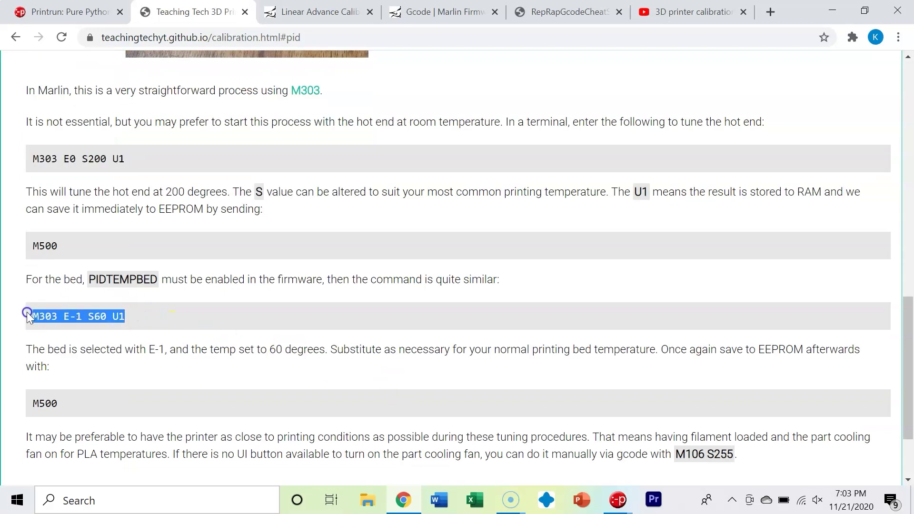
# Replace the old command with M303 E-1 S60 U1 and send it to start the 60° bed autotune.
pyautogui.click(837, 13)
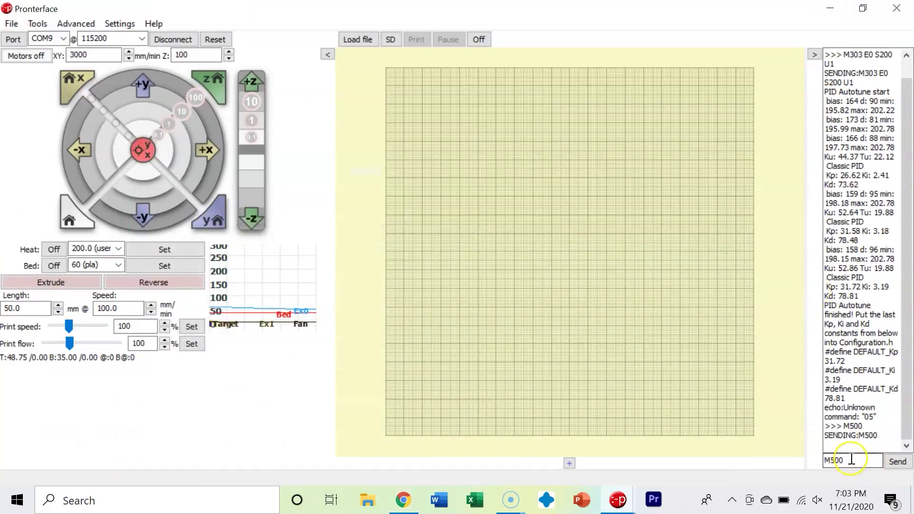
pyautogui.click(831, 457)
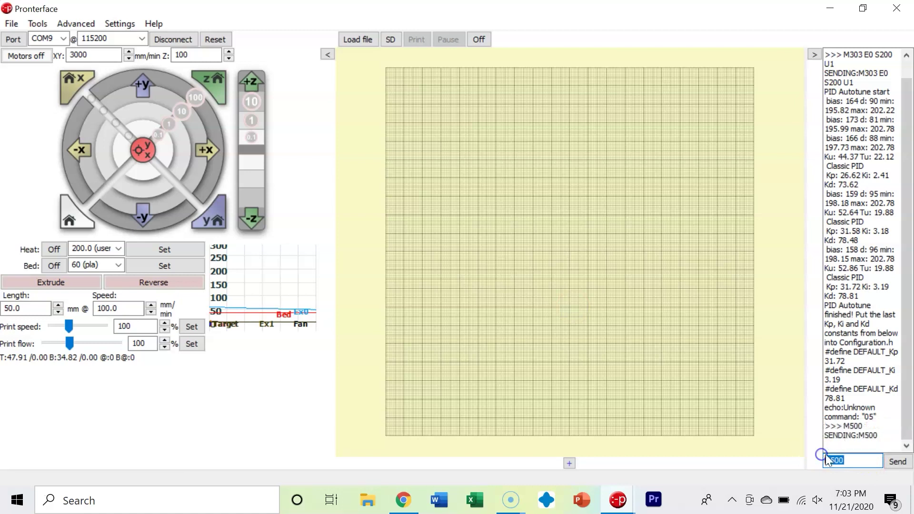
pyautogui.hotkey('ctrl', 'v')
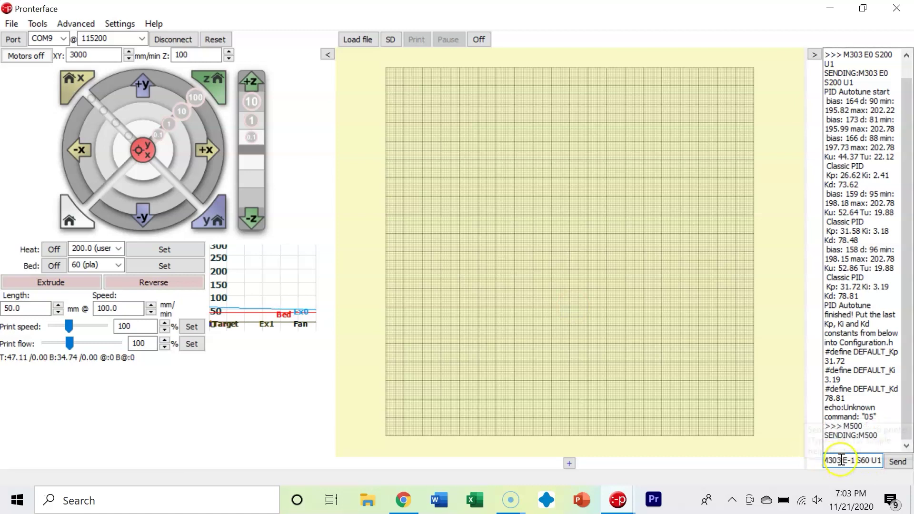
pyautogui.click(852, 465)
pyautogui.press('Return')
pyautogui.press('Return')
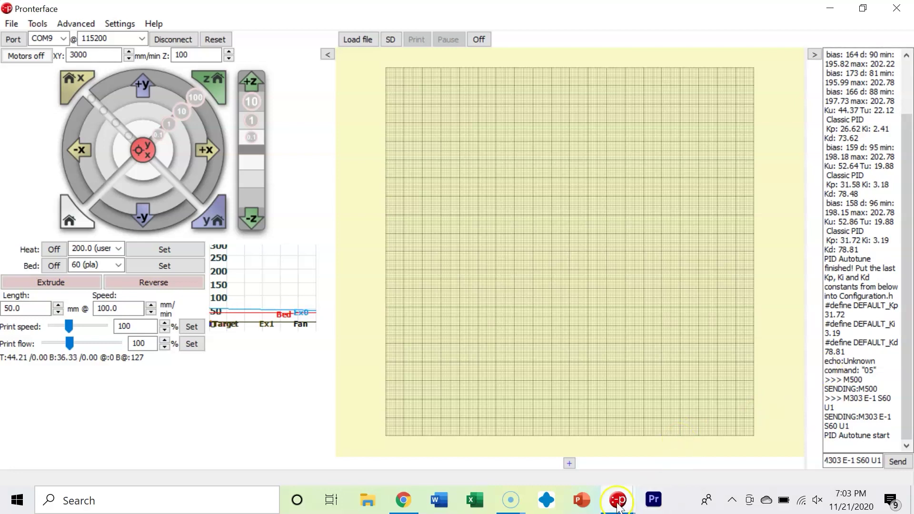
# Check the temperature graph during the bed autotune, then return to the main Pronterface window.
pyautogui.click(628, 487)
pyautogui.click(663, 460)
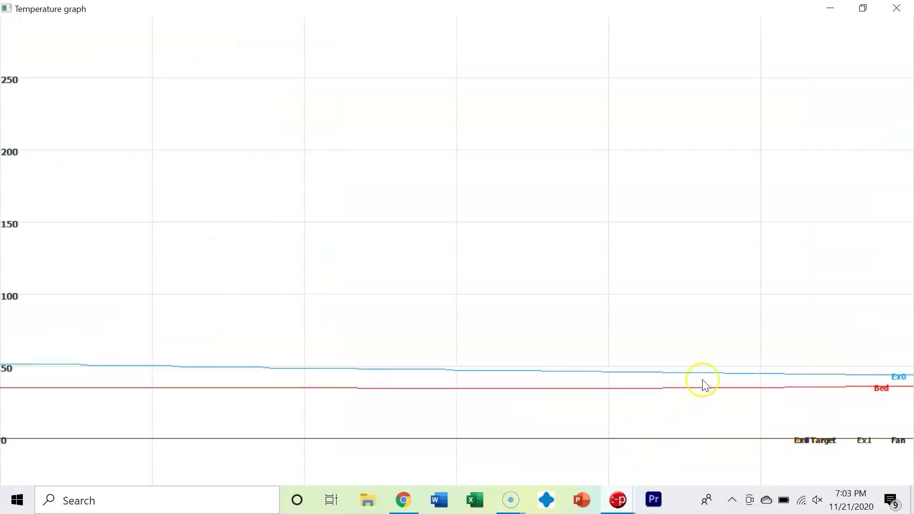
pyautogui.click(617, 498)
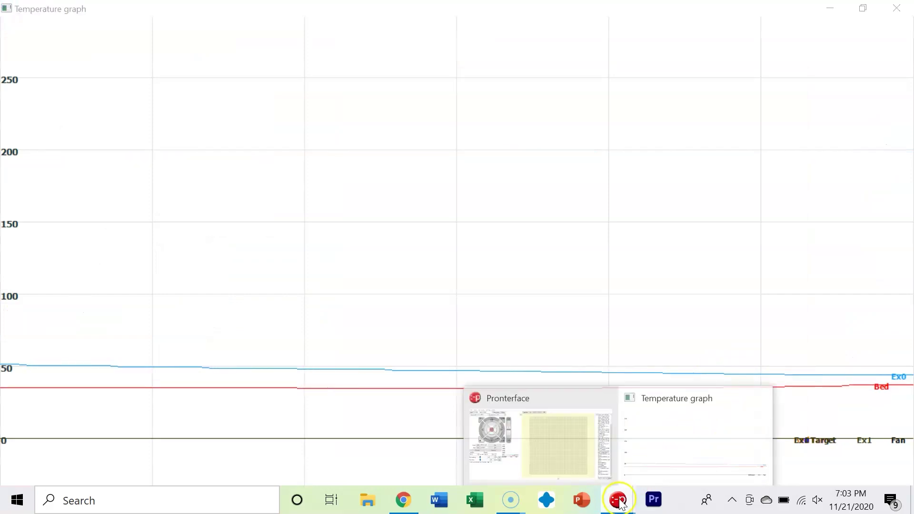
pyautogui.click(589, 456)
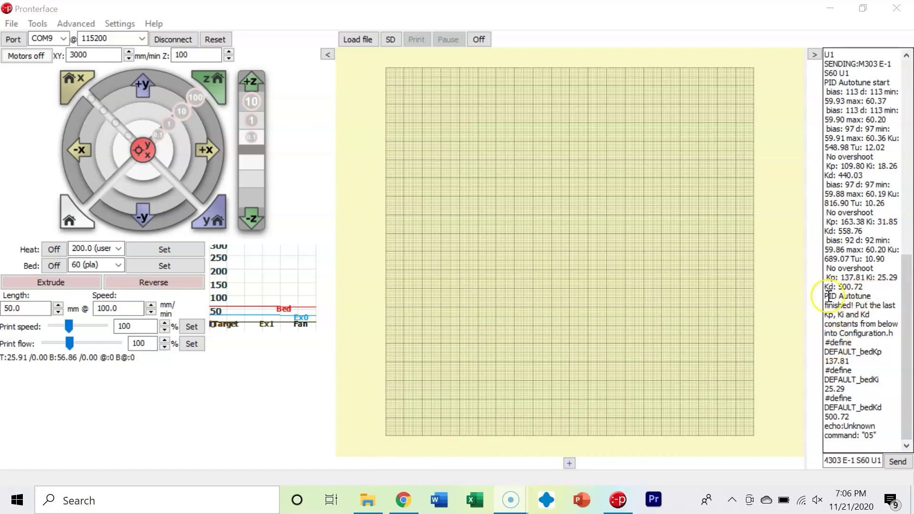
pyautogui.moveTo(829, 296); pyautogui.dragTo(854, 306)
pyautogui.click(854, 306)
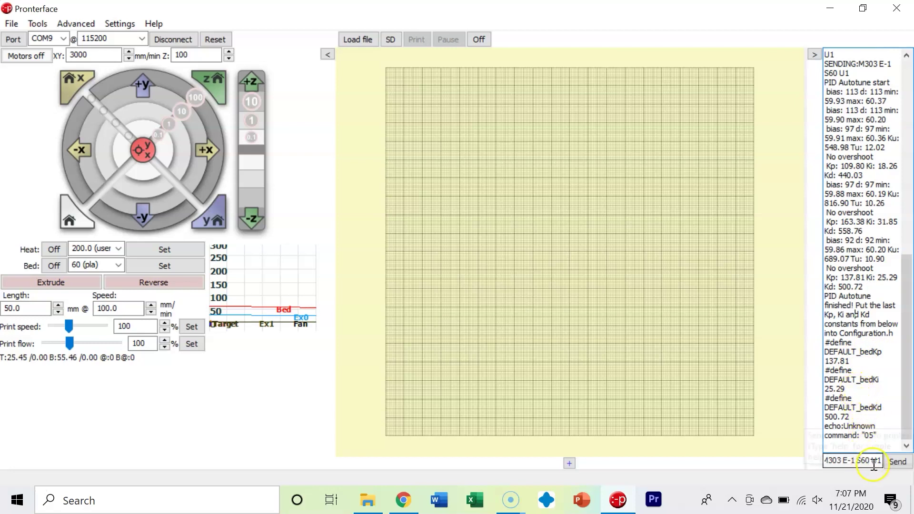
pyautogui.moveTo(874, 462); pyautogui.dragTo(815, 460)
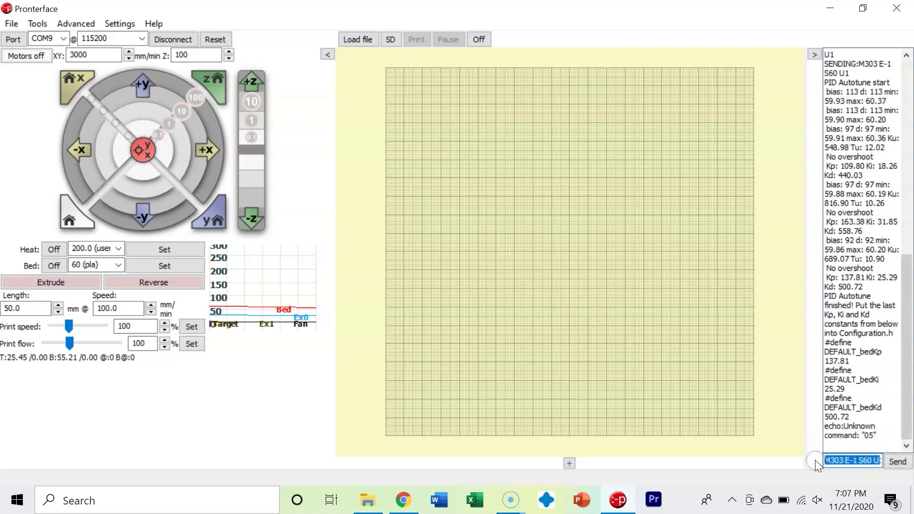
# Send M500 from the command box to store the tuned bed PID constants in EEPROM.
pyautogui.write('1')
pyautogui.write('m500')
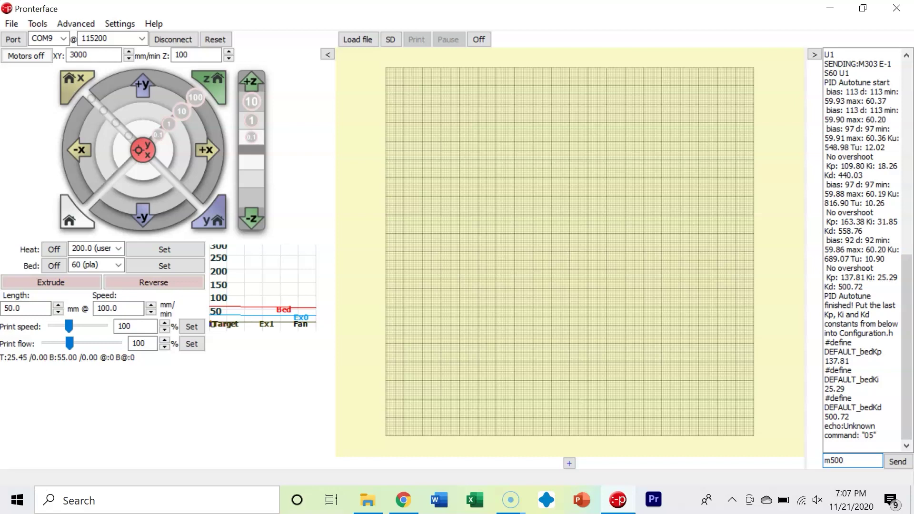
pyautogui.press('Return')
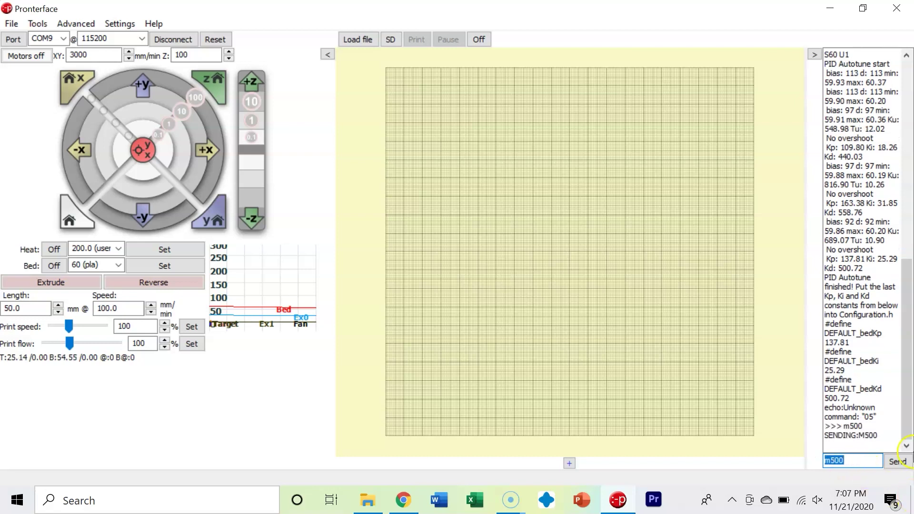
pyautogui.click(846, 379)
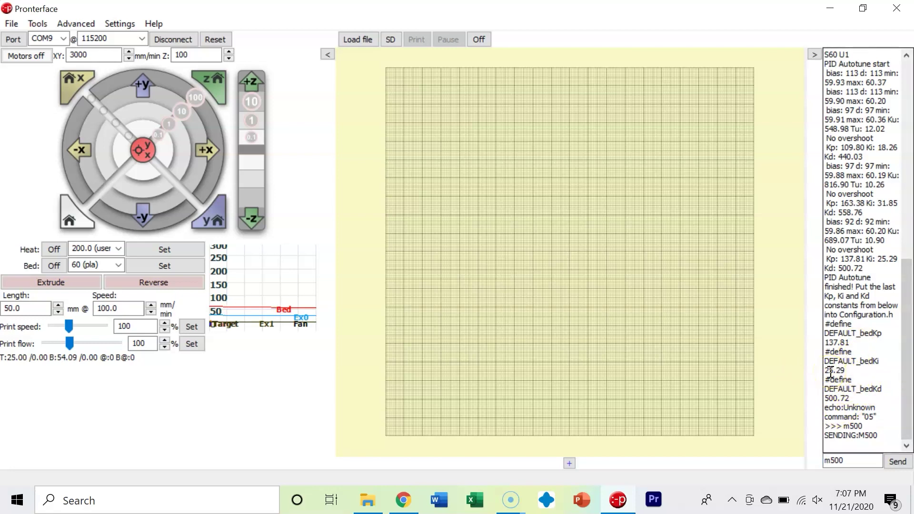
pyautogui.click(785, 375)
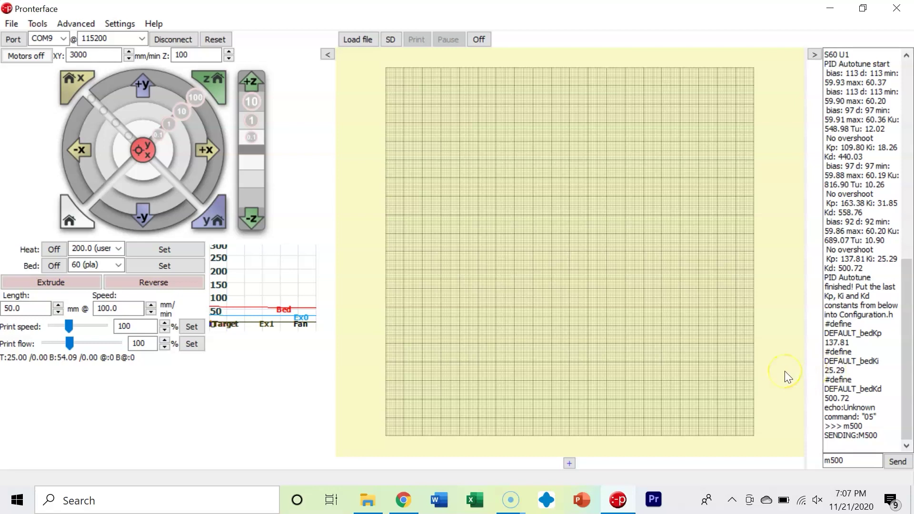